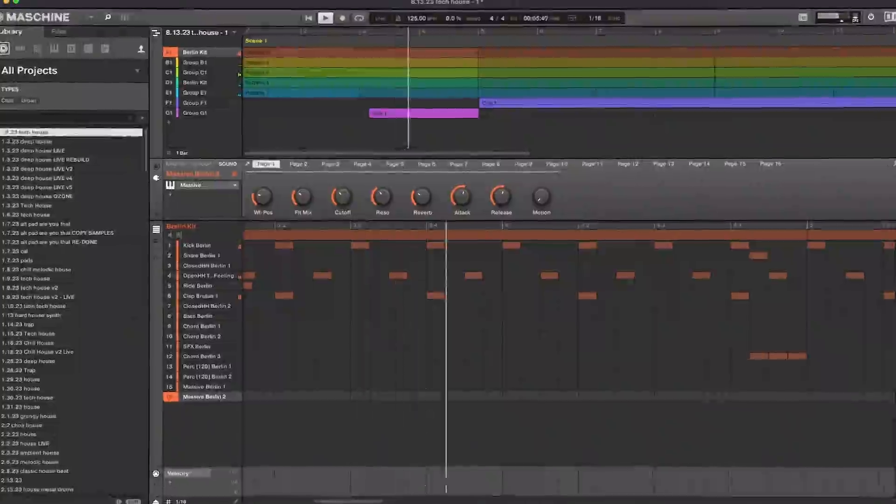
Delete Group G1 together with its existing swell clip from the arrangement.
click(424, 114)
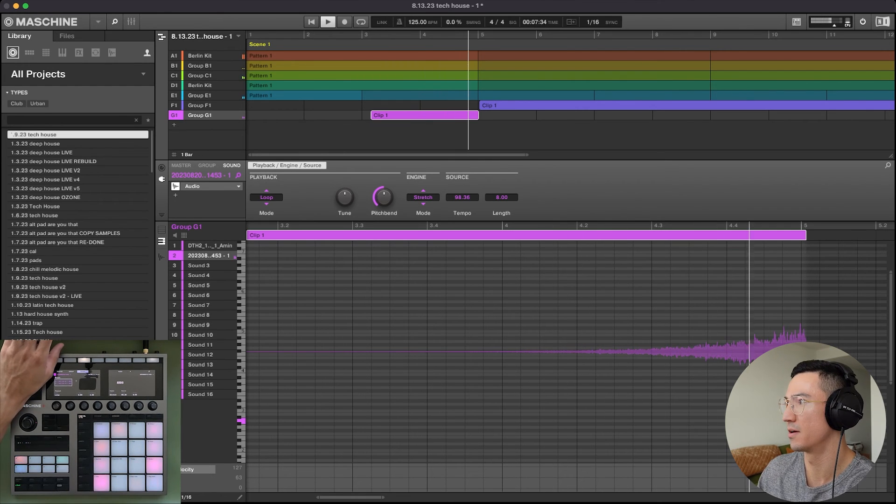
key(space)
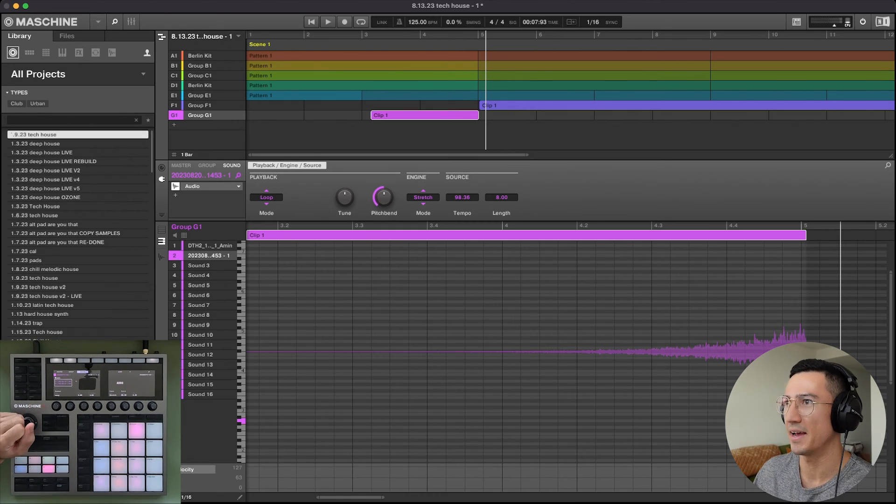
right_click(210, 115)
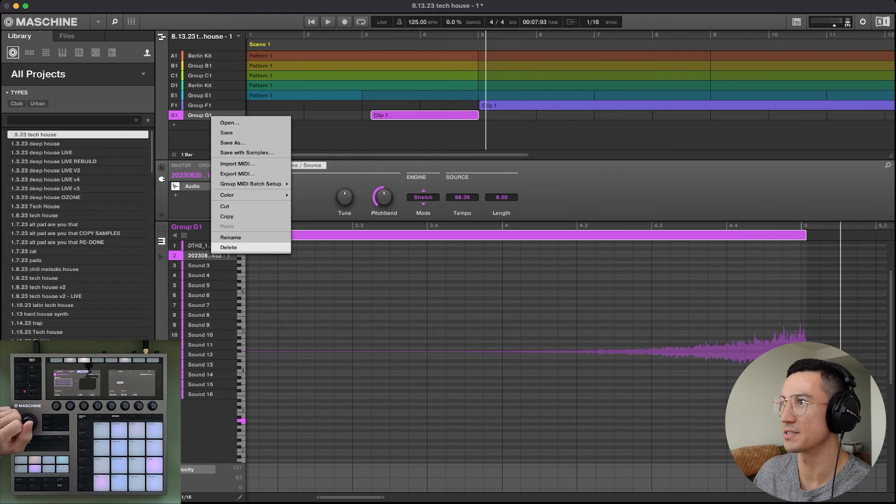
click(229, 247)
Play the arrangement through the start of Group F1's clip at bar 5.
drag(486, 35, 486, 20)
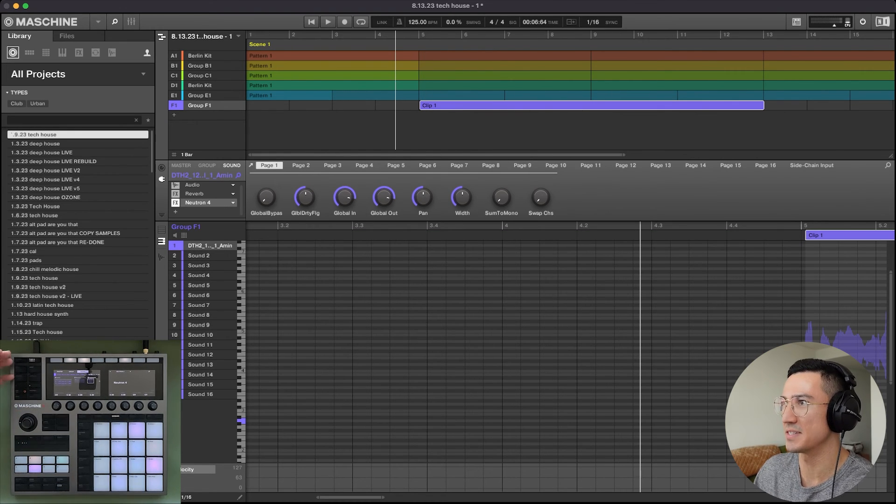
key(space)
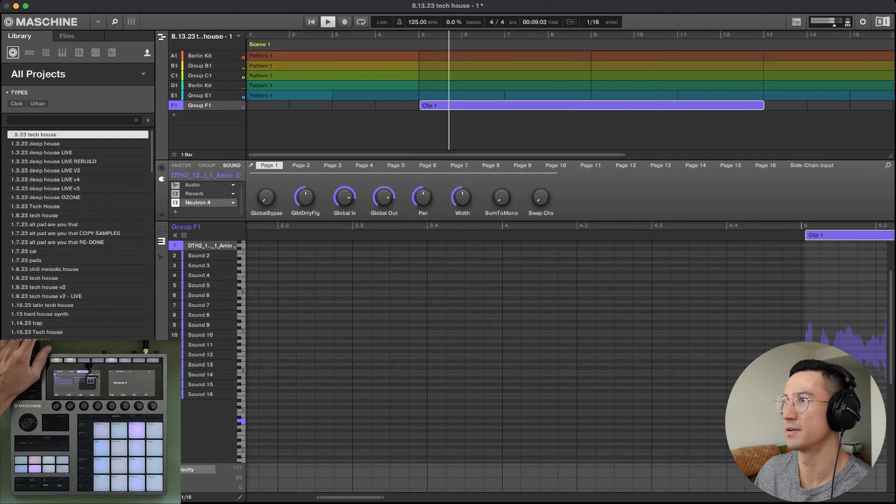
key(space)
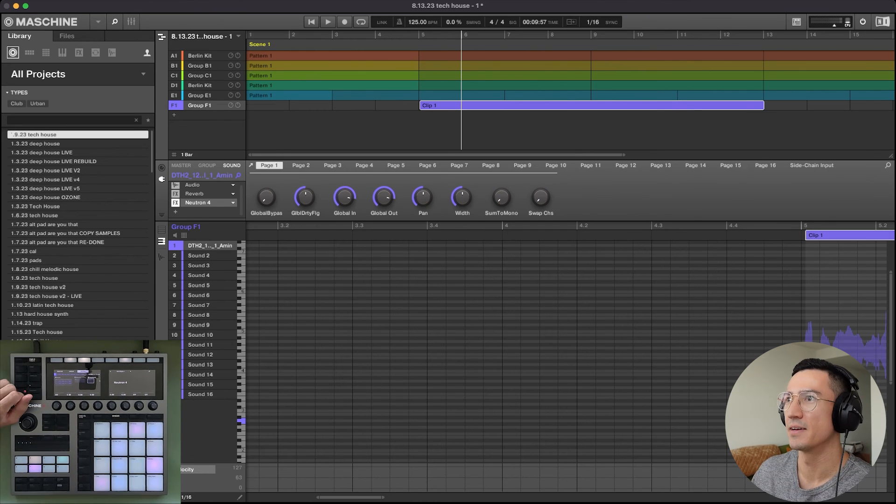
Duplicate Group F1 into the empty group slot below it and rename the copy Reverse Reverb.
right_click(201, 105)
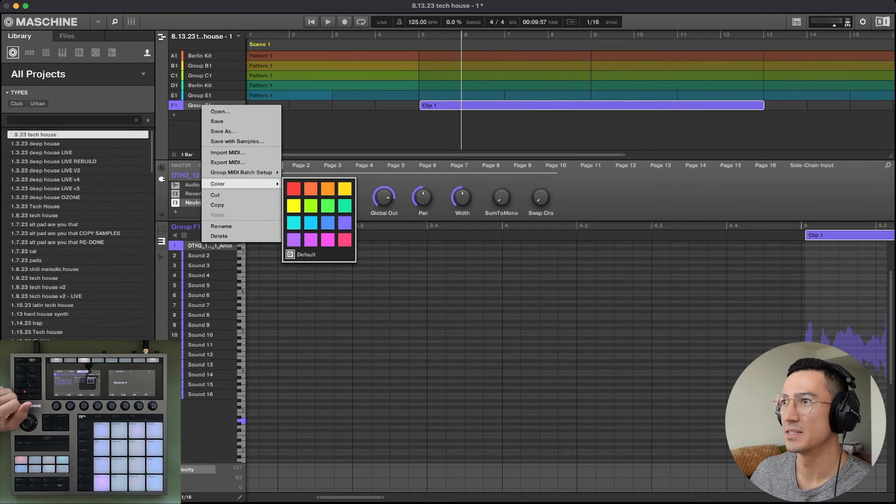
click(217, 205)
right_click(204, 116)
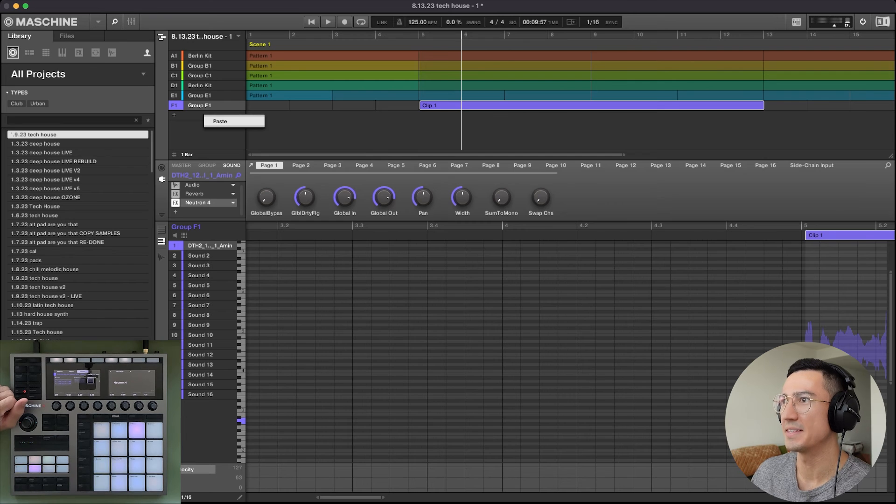
click(220, 121)
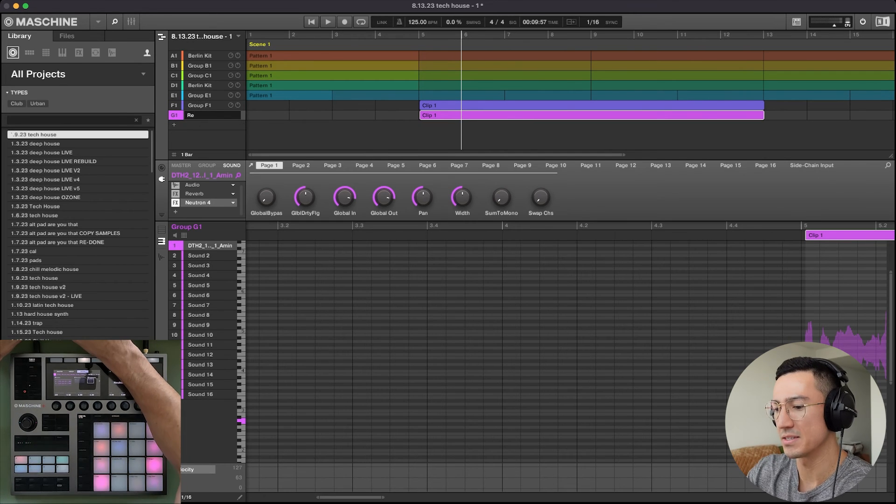
text(b)
key(Return)
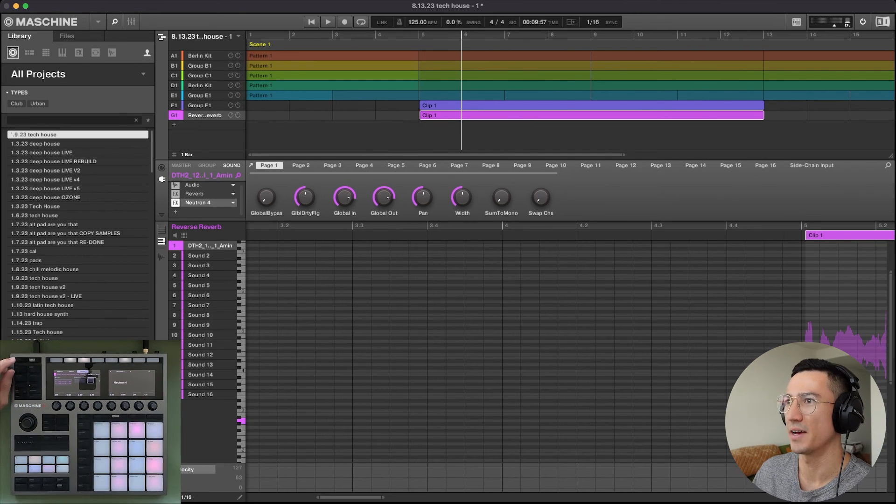
Set the source tempo of the Reverse Reverb group's audio sample to 126.
key(F4)
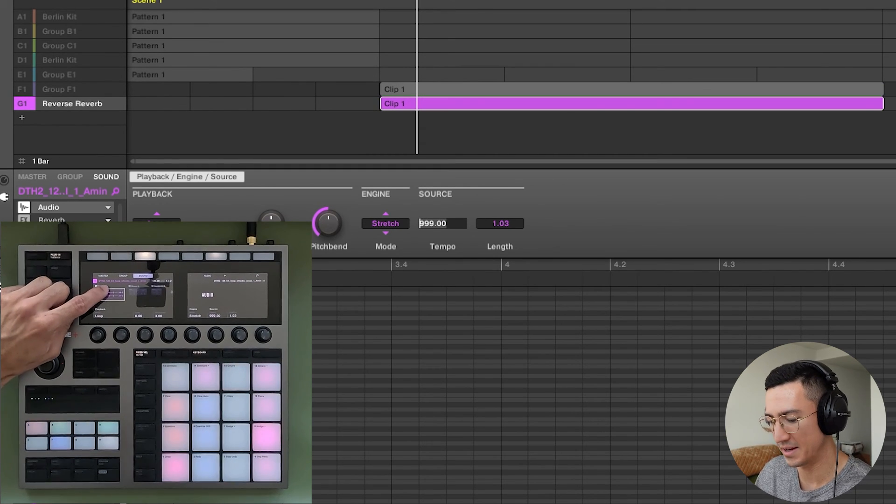
text(126)
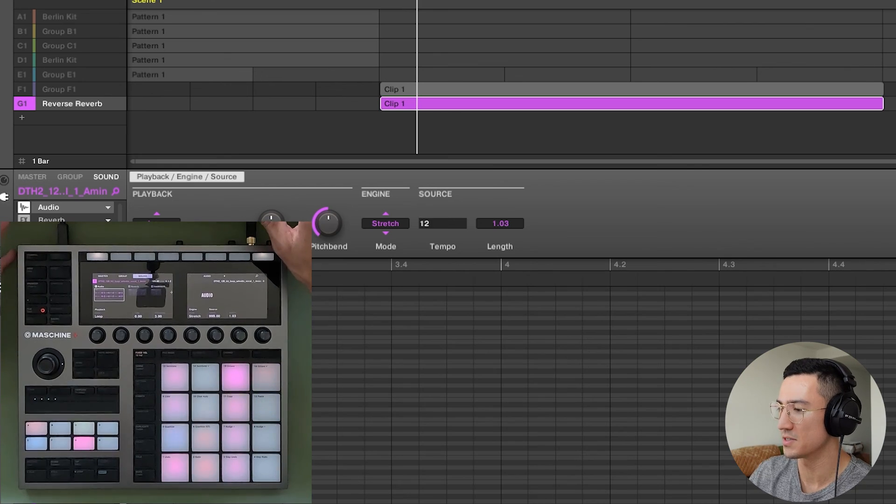
key(Return)
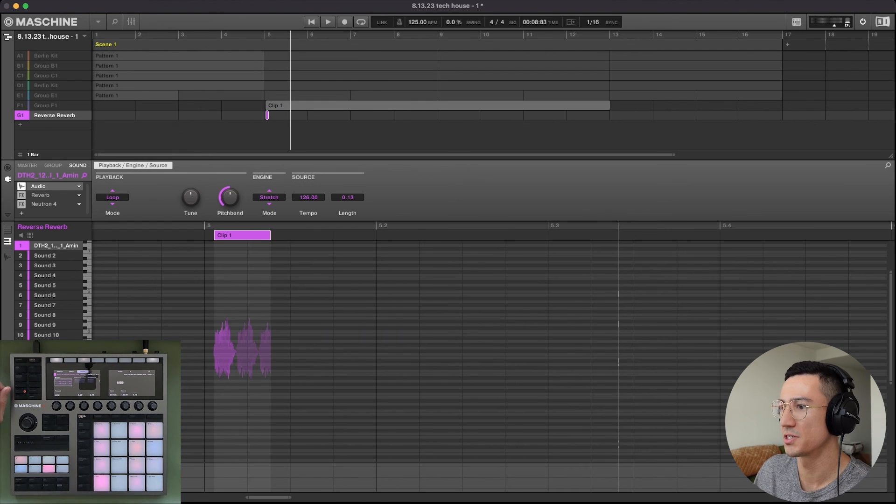
Extend the reversed reverb clip on the Reverse Reverb group's second sound to the start of bar 6.
drag(262, 225, 403, 271)
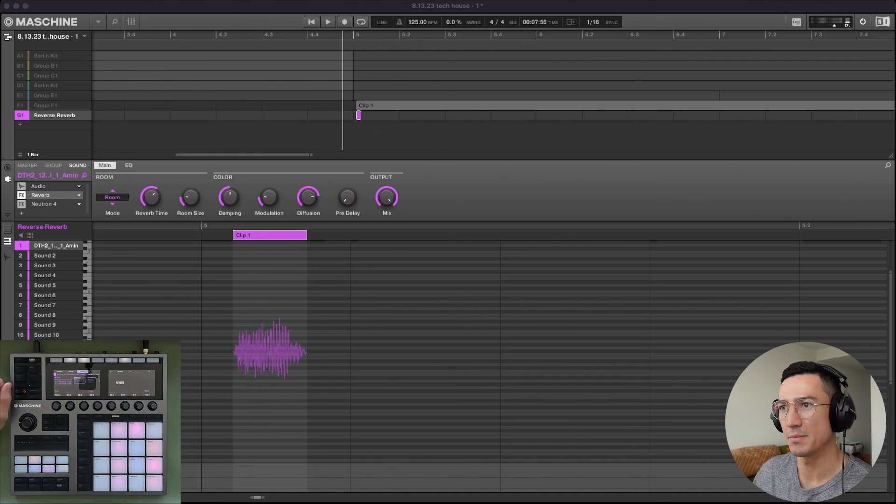
click(45, 256)
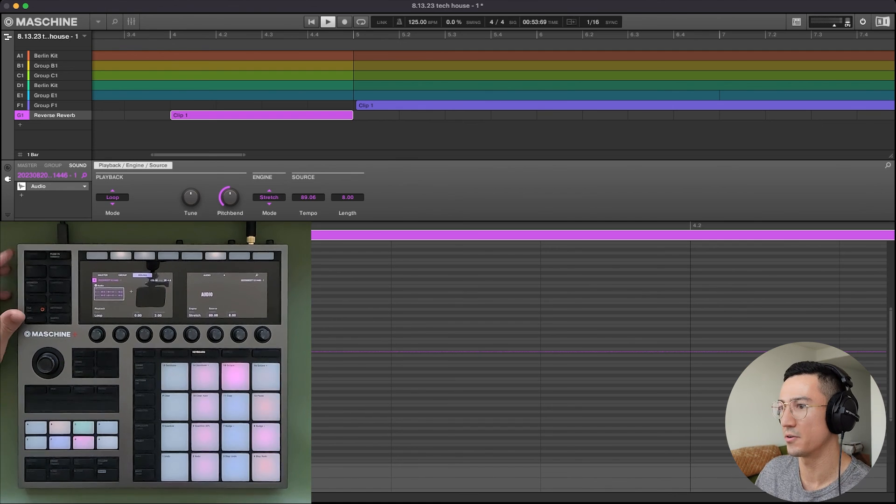
drag(112, 225, 112, 179)
drag(327, 235, 545, 235)
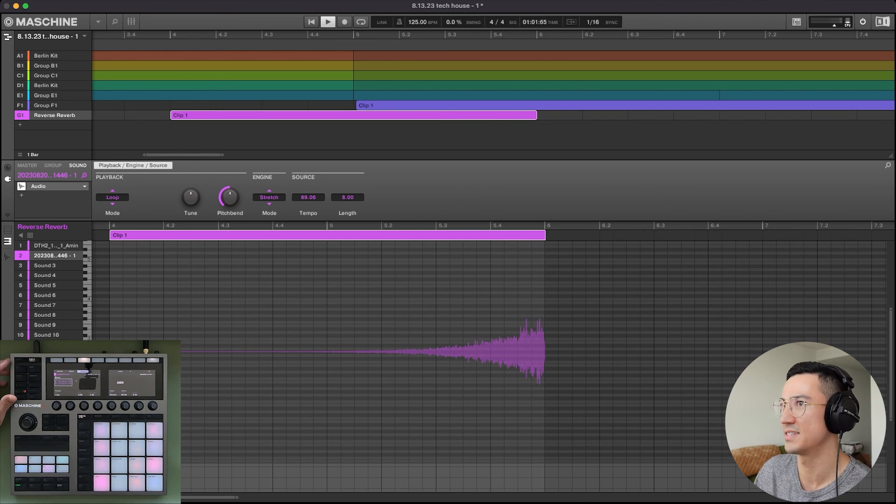
Trim the quiet start of the reversed reverb clip and move it one bar earlier so it ends at bar 5.
drag(110, 235, 246, 235)
drag(396, 235, 181, 235)
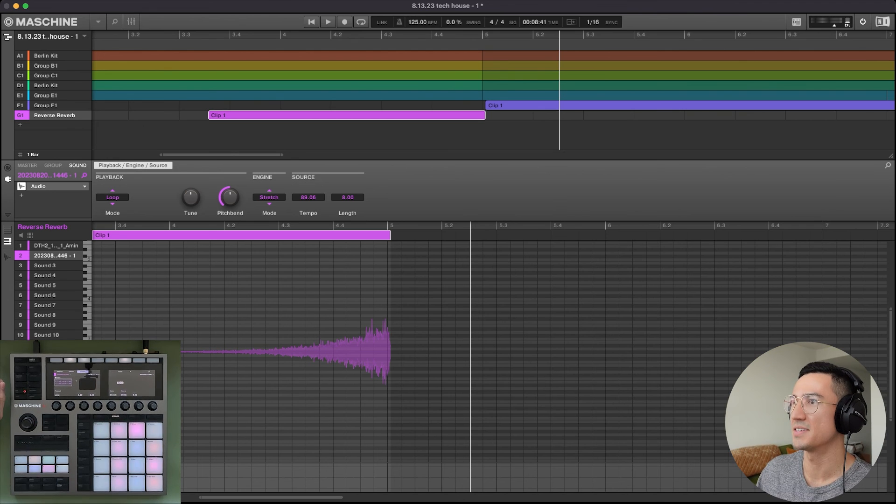
Fine-tune the reversed reverb clip's position in small nudges around the bar 5 vocal entry and play the transition.
scroll(262, 93, down, 5)
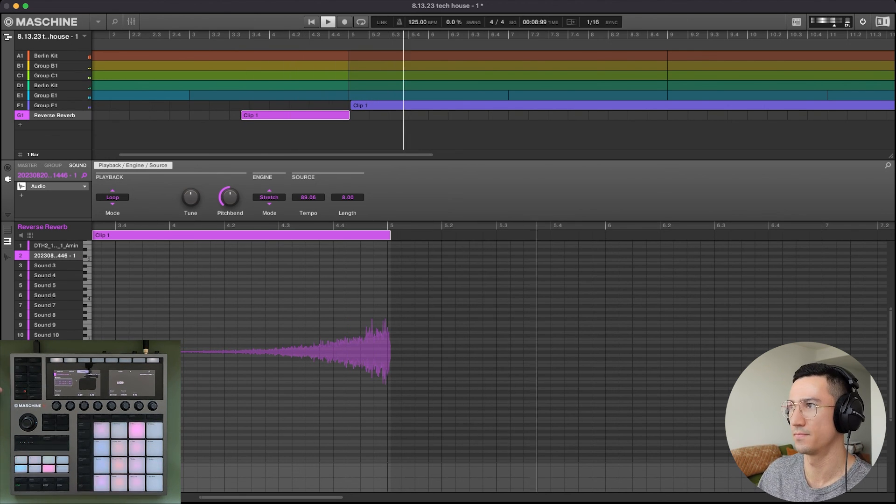
key(space)
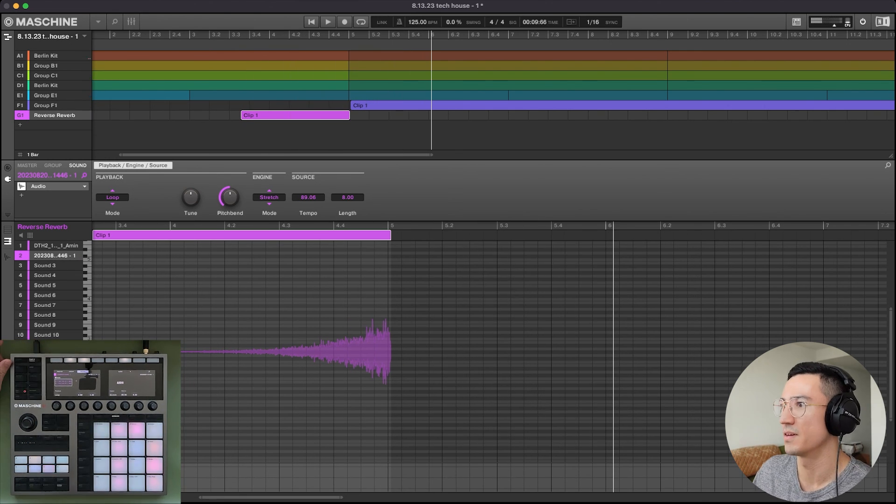
key(Right)
key(Right)
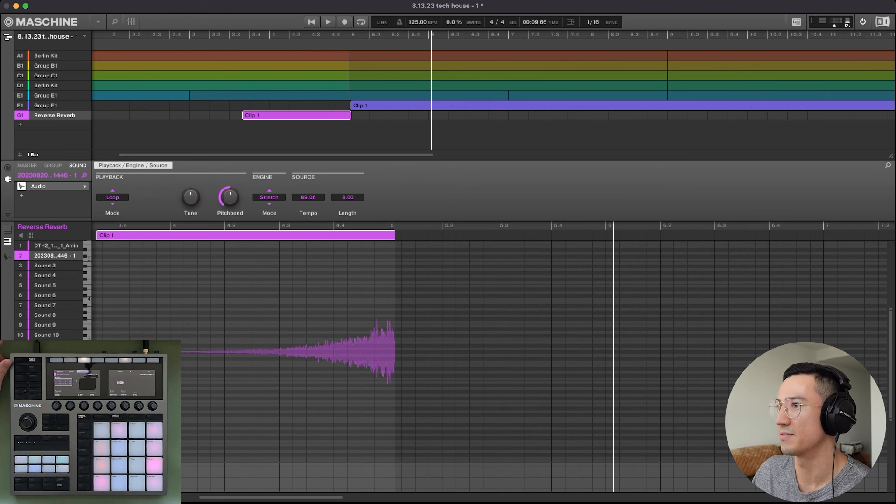
key(Left)
key(Left)
key(space)
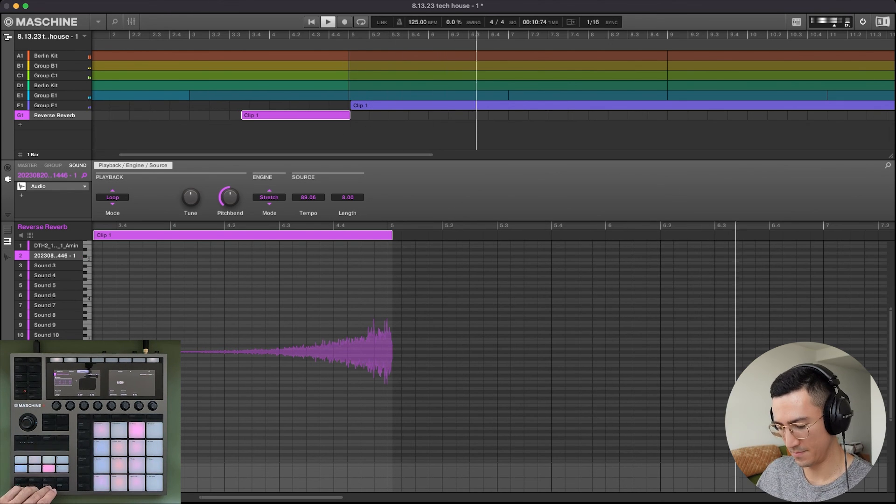
key(space)
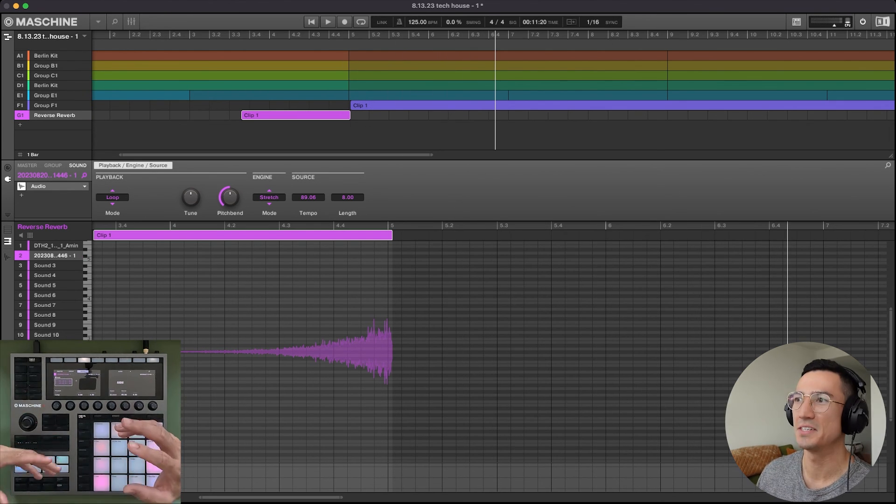